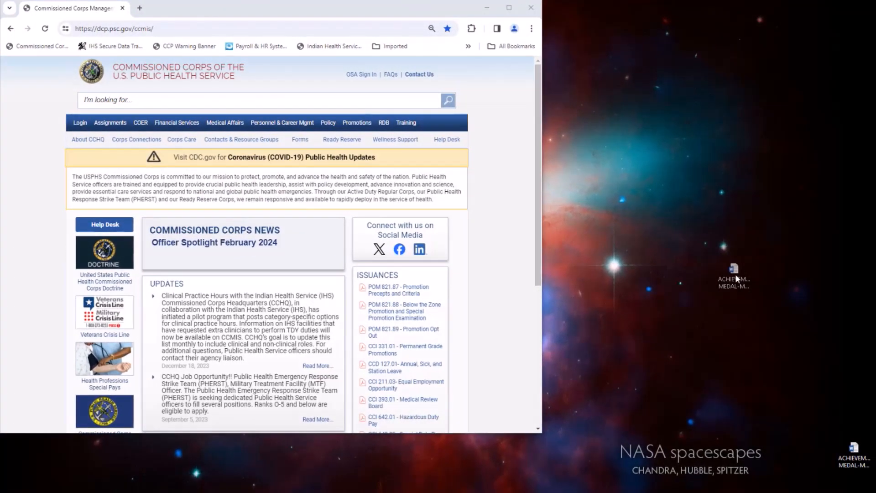
- Place the award document beside the browser and sign in through Officer Secure Area Sign In
left_click_drag(735, 274, 735, 274)
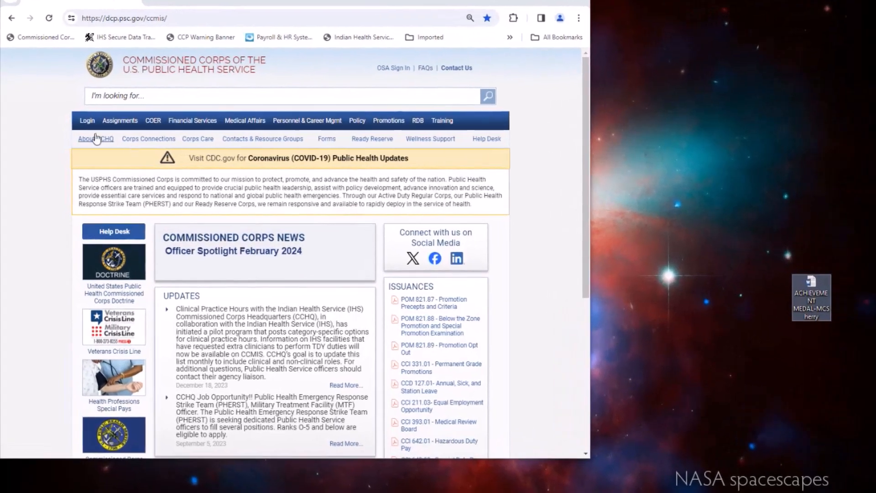
mouse_move(87, 121)
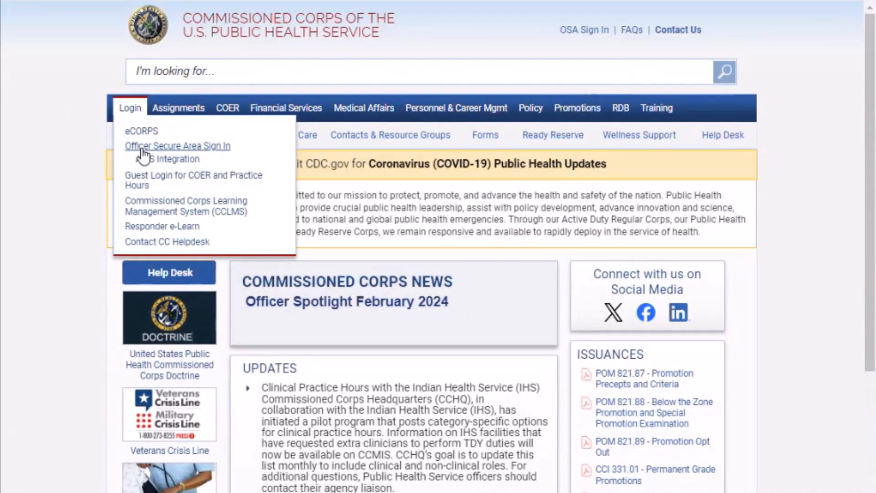
left_click(138, 187)
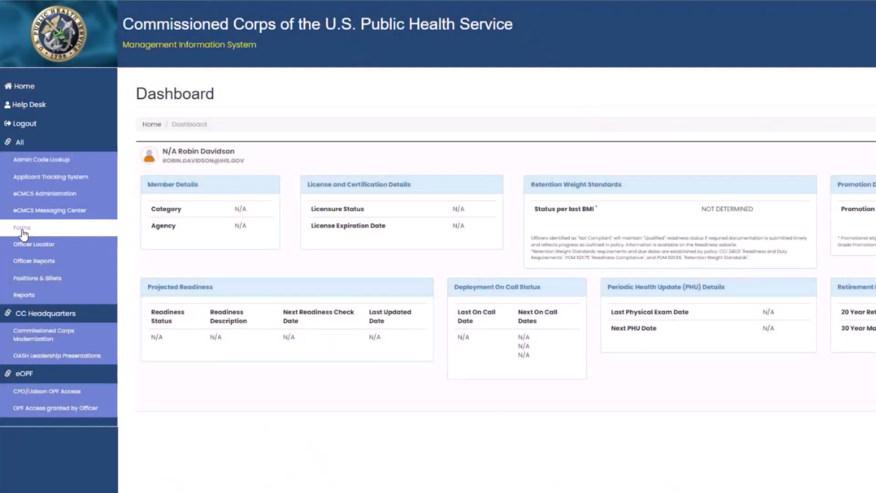
- Go from the Forms application in the sidebar to the My Forms page
left_click(22, 232)
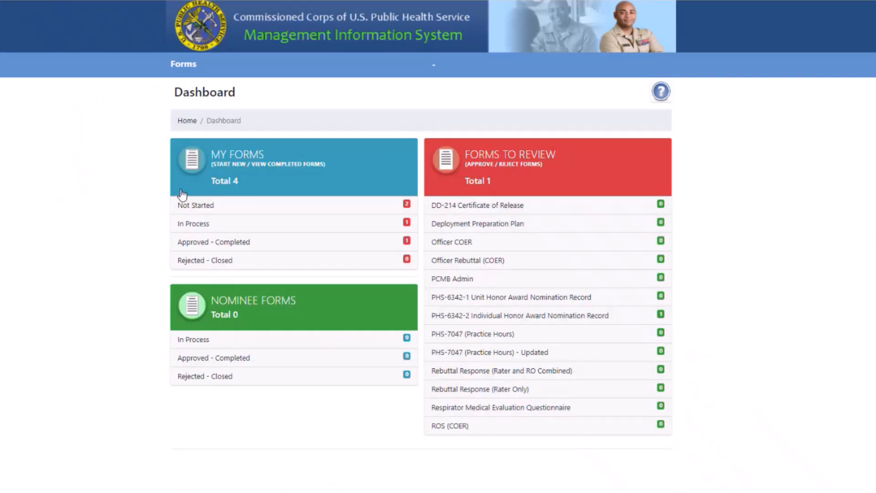
left_click(284, 179)
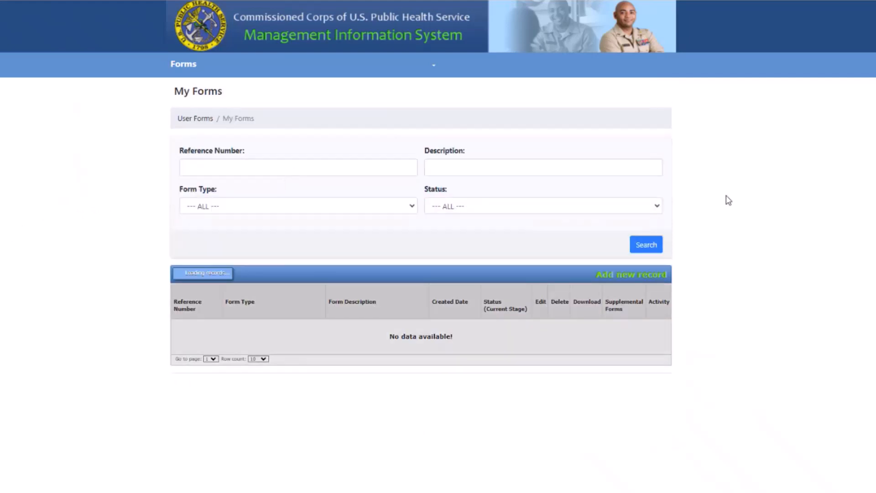
- Add a new record with Form Name PHS-6342-2 Individual Honor Award Nomination Record
left_click(621, 279)
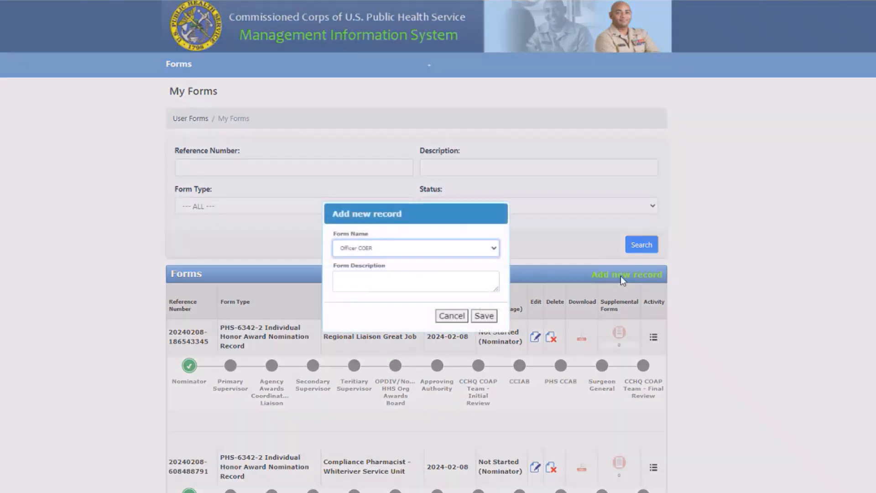
left_click(494, 248)
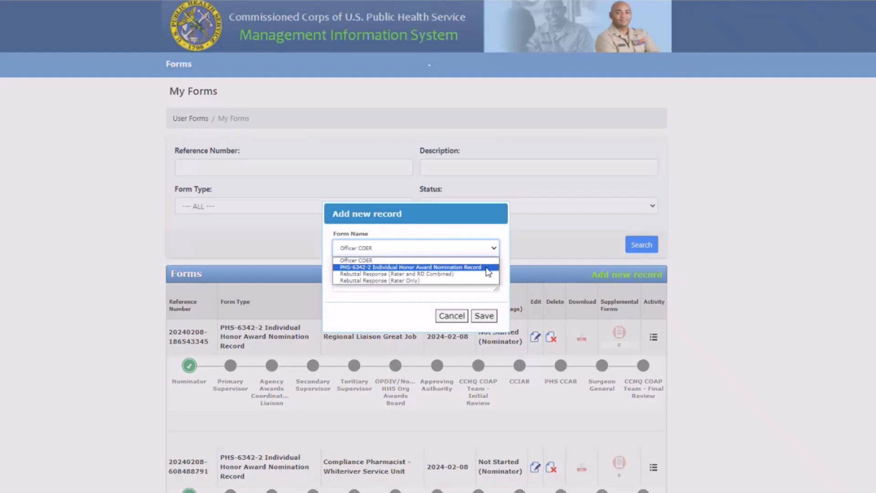
left_click(482, 268)
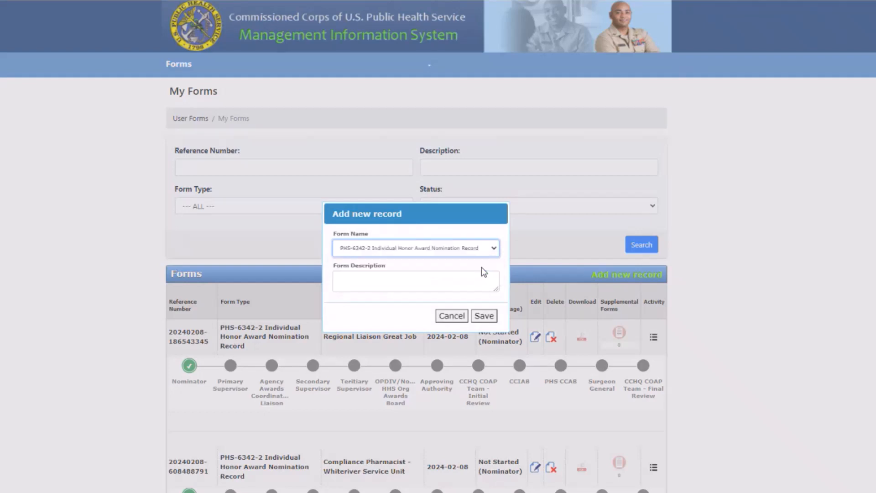
left_click(362, 277)
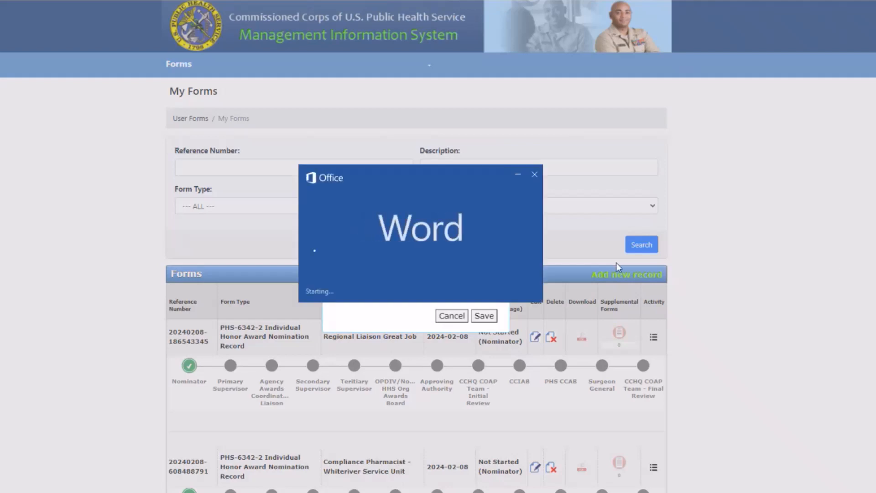
- Drag the Achievement Medal citation Word window to the right, revealing the CCMIS new-record dialog
left_click_drag(439, 205, 875, 225)
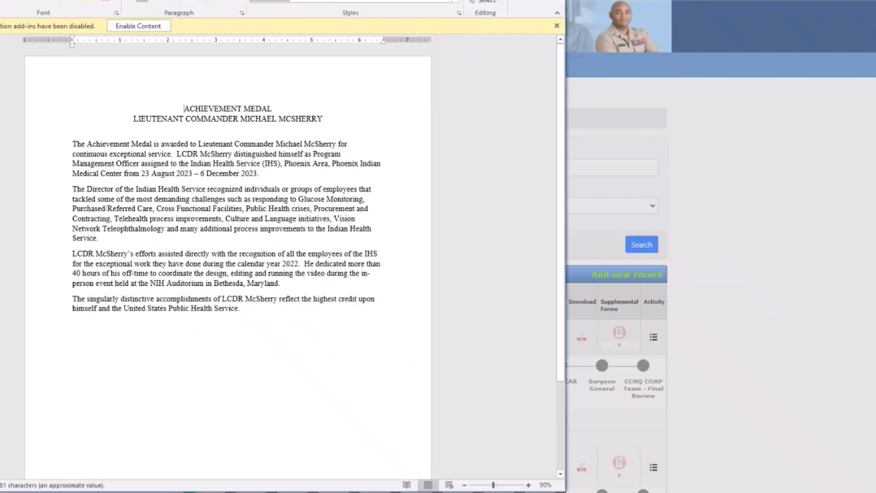
left_click_drag(205, 0, 875, 1)
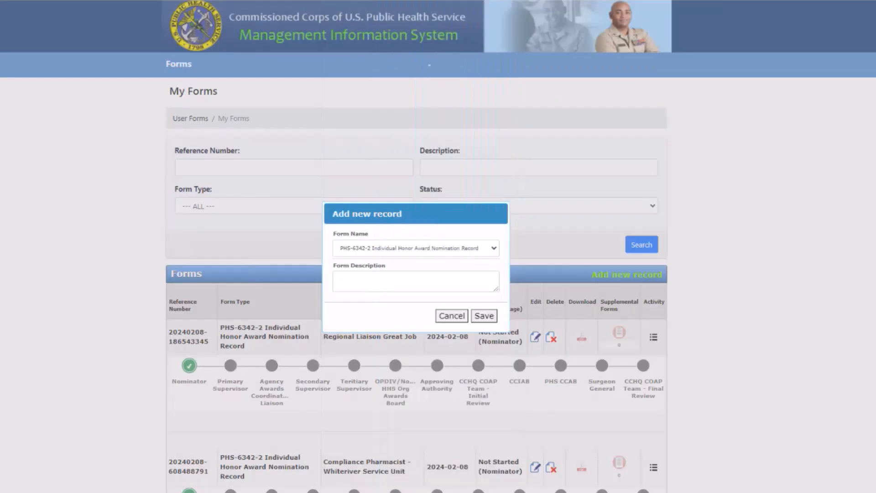
- Enter the form description 'IHS Director's Awards Ceremony' and save the record
left_click(389, 276)
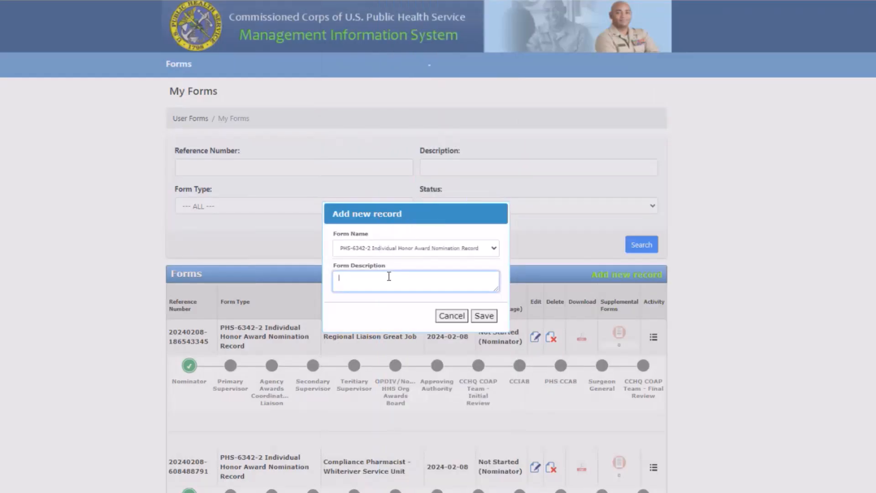
type("IHS Director's Awards Ceremony")
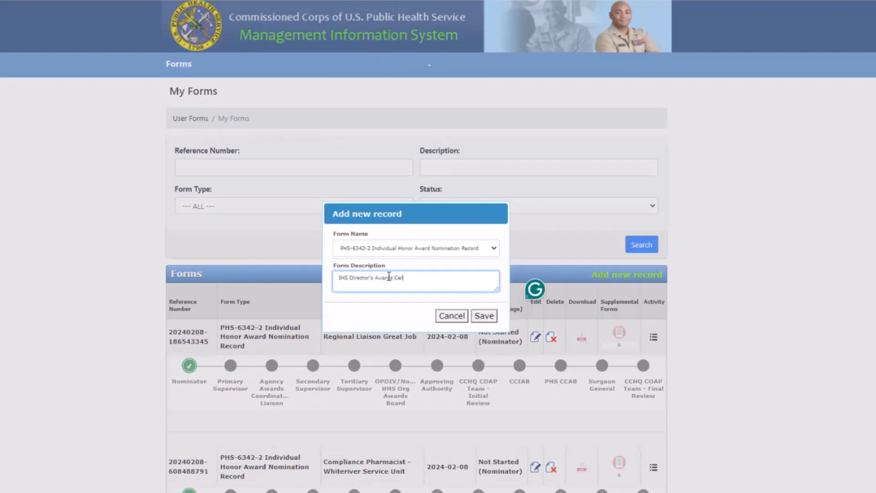
left_click(484, 316)
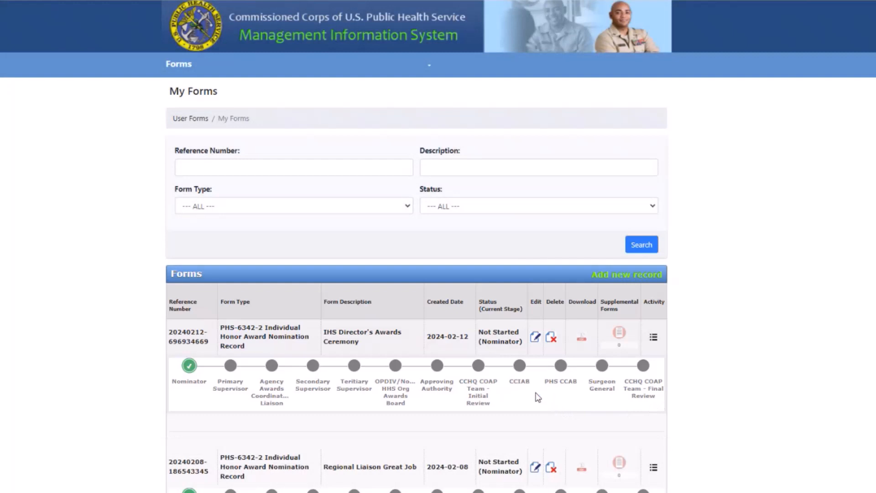
- Edit the new record, search the nominee by serial number, and add the matching officer
left_click(535, 340)
scroll(766, 344, "down", 3)
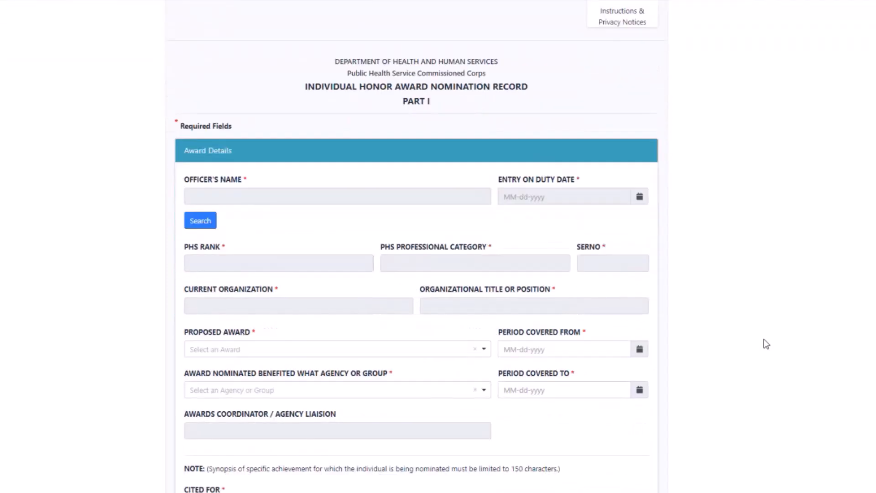
left_click(198, 224)
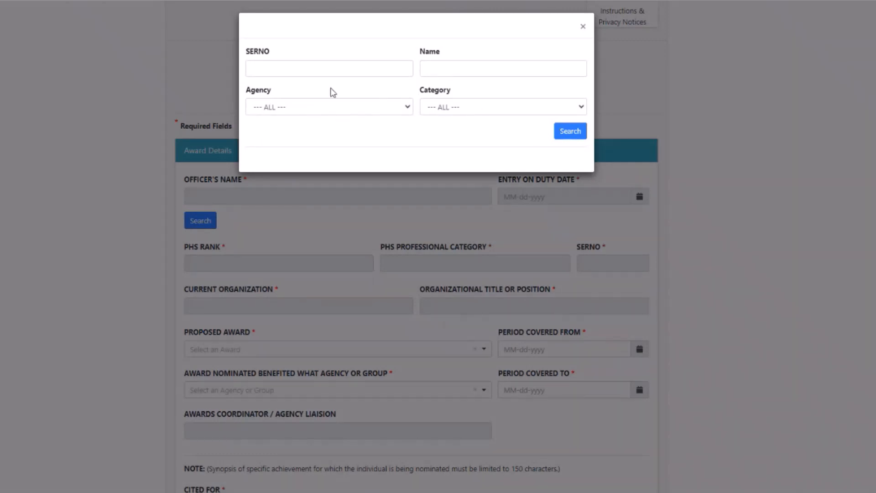
left_click(288, 71)
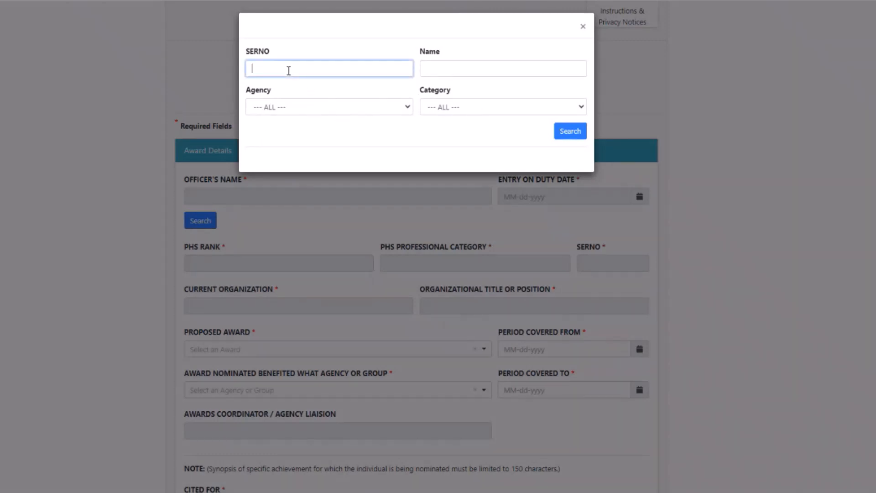
left_click(573, 135)
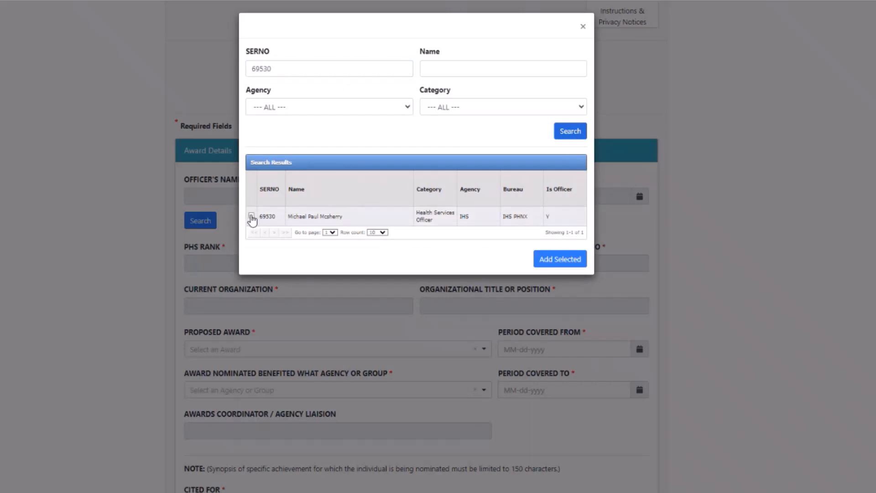
left_click(252, 216)
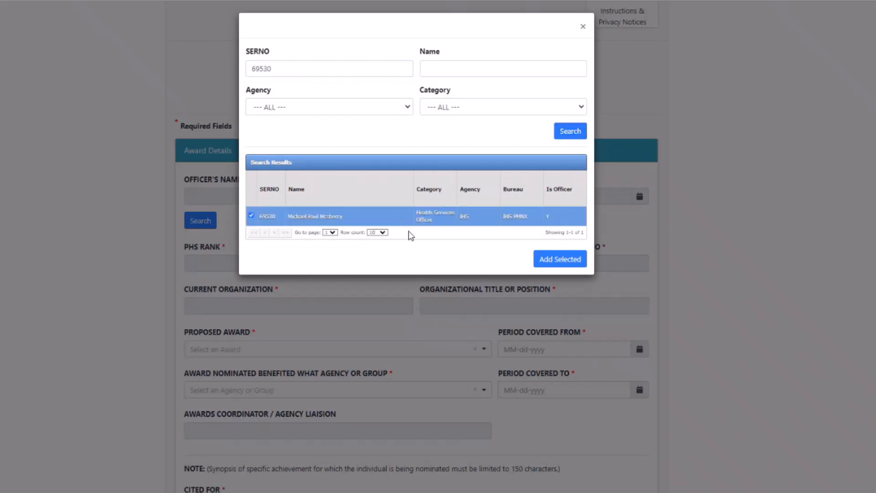
left_click(560, 261)
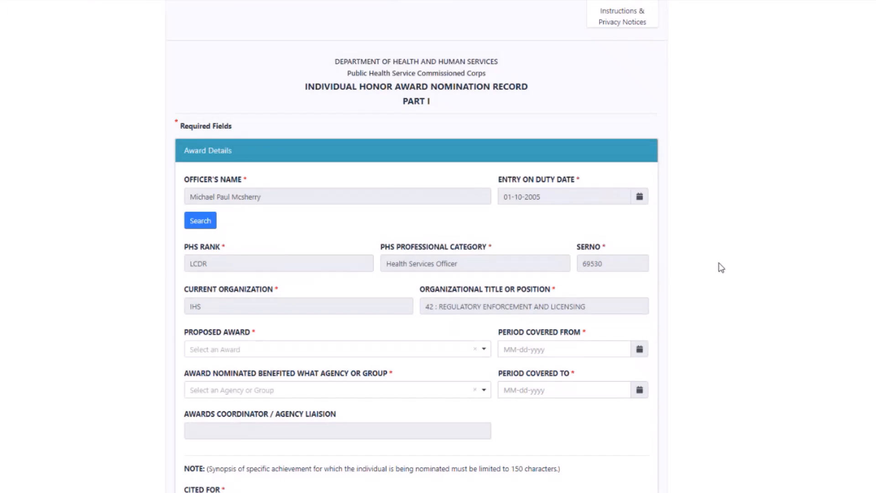
- Choose Achievement Medal as the proposed award
scroll(739, 270, "down", 3)
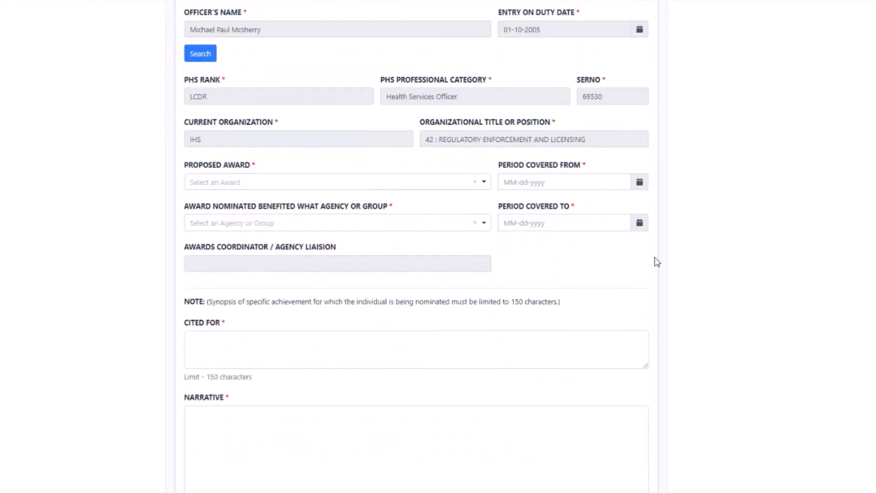
left_click(276, 184)
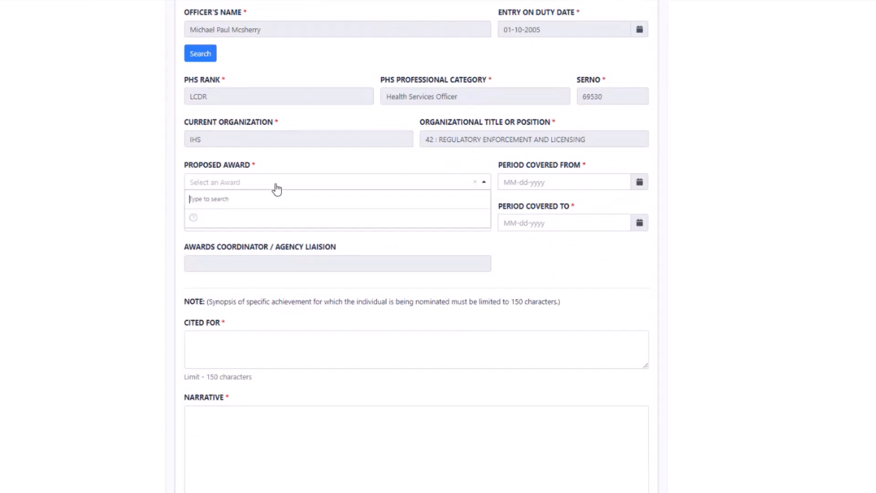
scroll(486, 228, "down", 2)
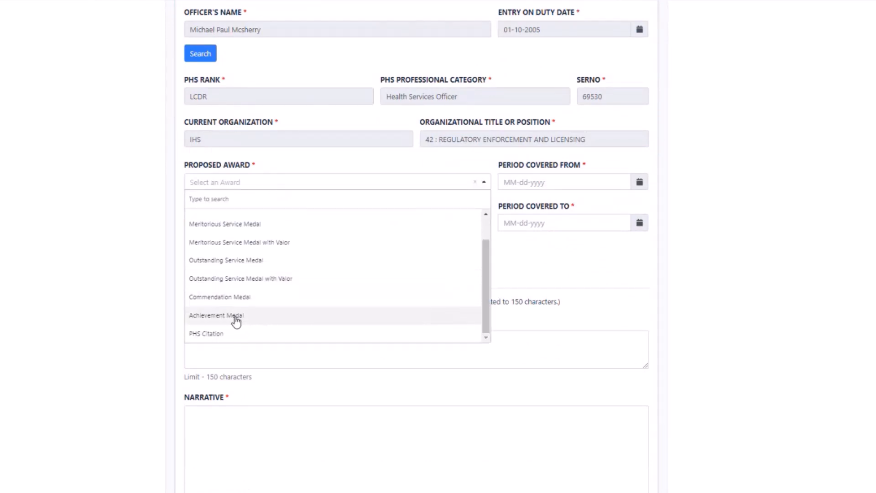
left_click(236, 319)
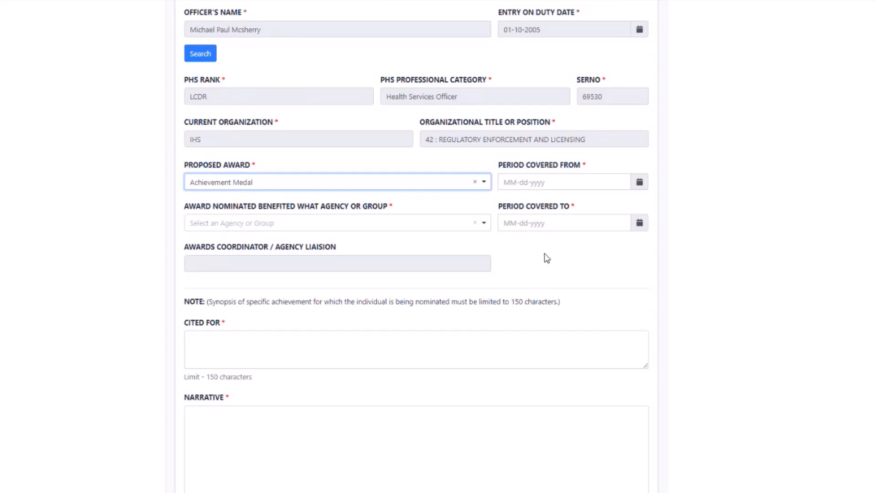
- Select IHS: Phoenix Area (PHNX) as the benefiting agency or group
left_click(319, 229)
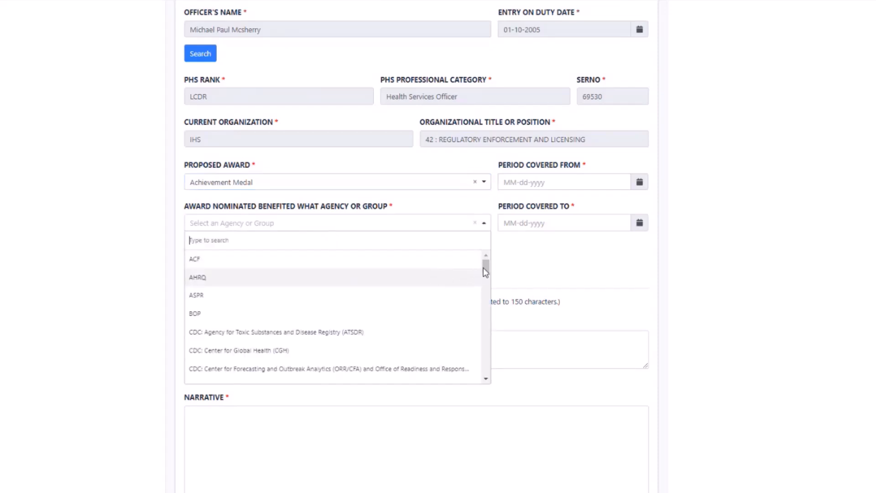
left_click_drag(490, 271, 486, 347)
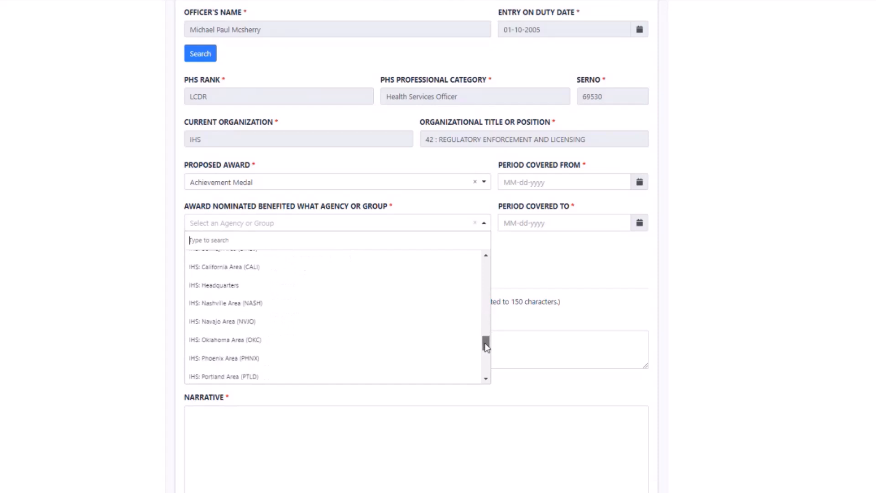
left_click(234, 360)
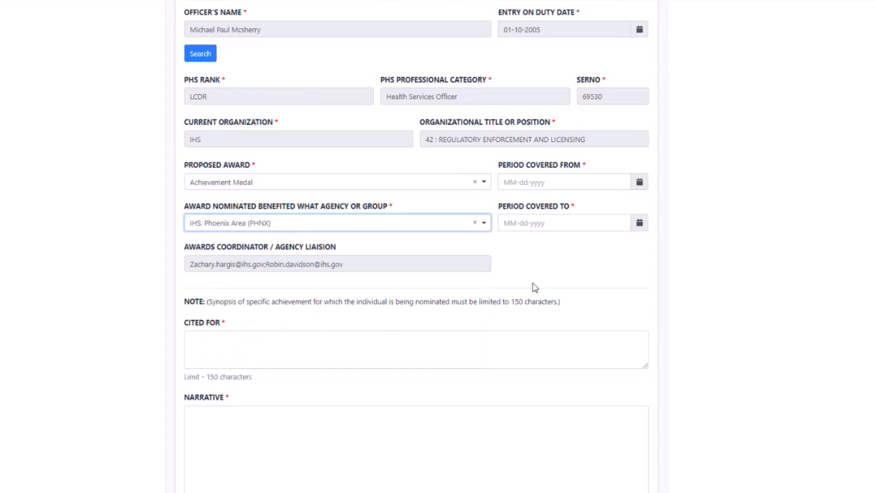
left_click(639, 183)
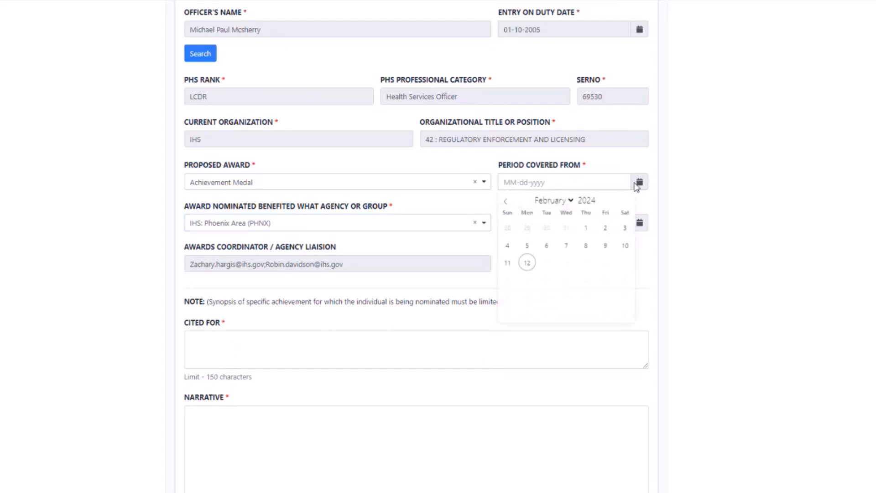
- Enter 08-23-2023 in Period Covered From and 12-06-2023 in Period Covered To
left_click(545, 183)
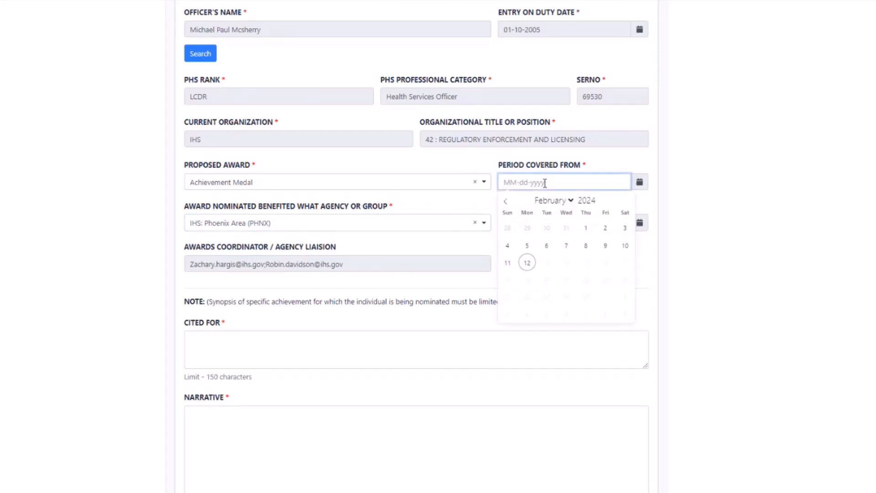
type("08-23-2023")
left_click(682, 217)
left_click(523, 223)
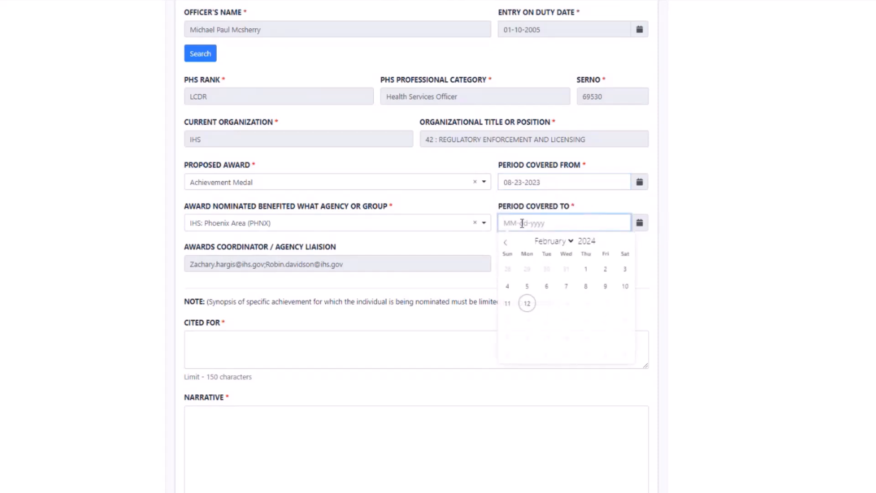
type("12-06-2023")
left_click(670, 278)
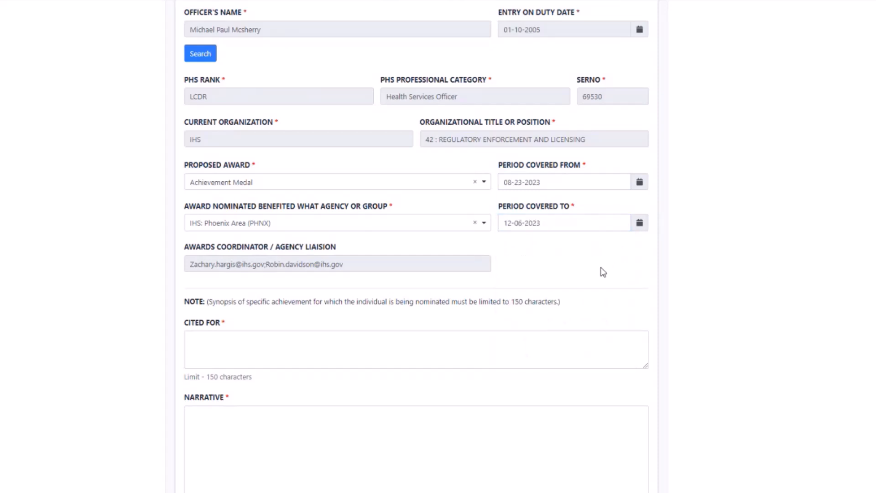
- Paste the IHS employee recognition citation into Cited For and trim it under 150 characters
scroll(574, 267, "down", 3)
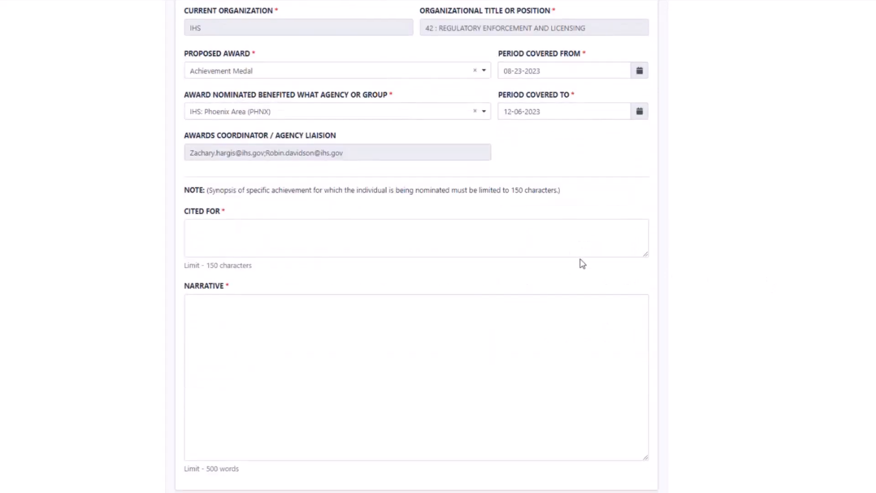
left_click(216, 225)
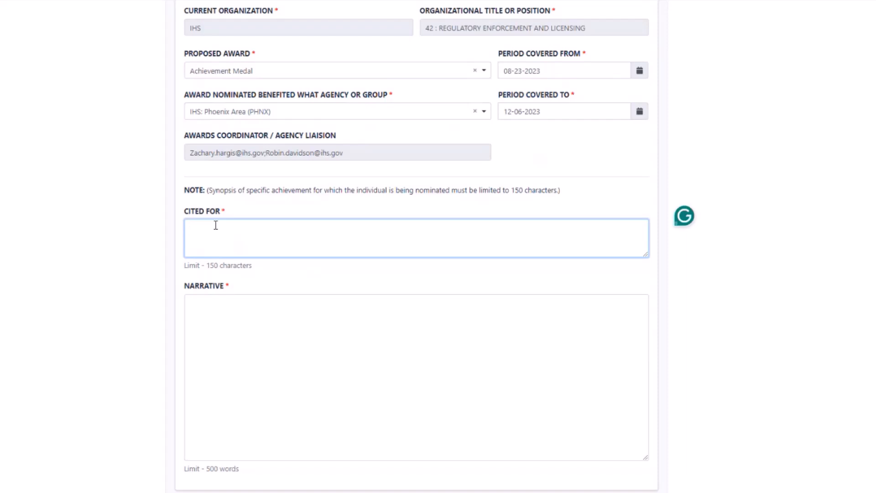
type("LCDR McSherry's efforts assisted directly with the recognition of all the employees of the IHS for the exceptional work they have done during the calendar year 2022.")
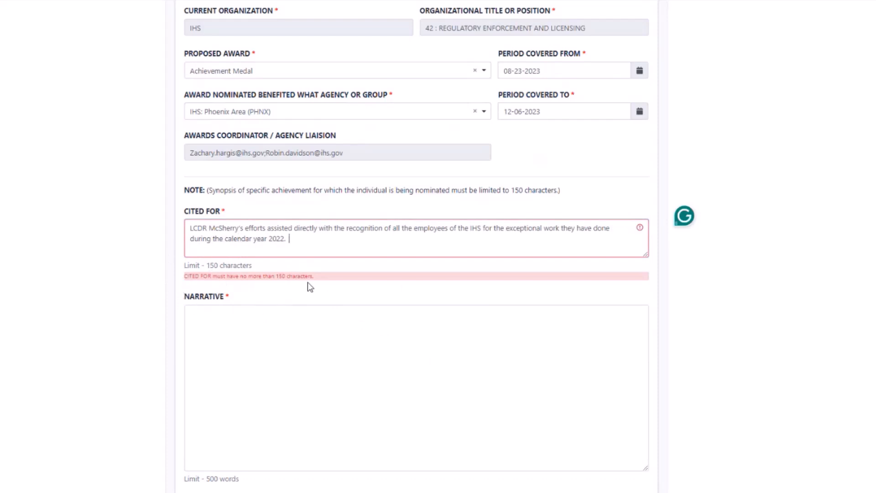
left_click_drag(289, 239, 189, 239)
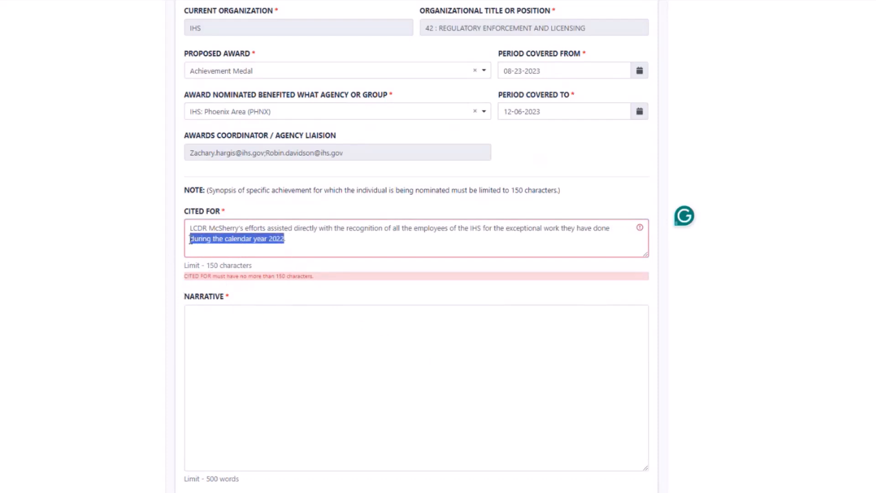
key("BackSpace")
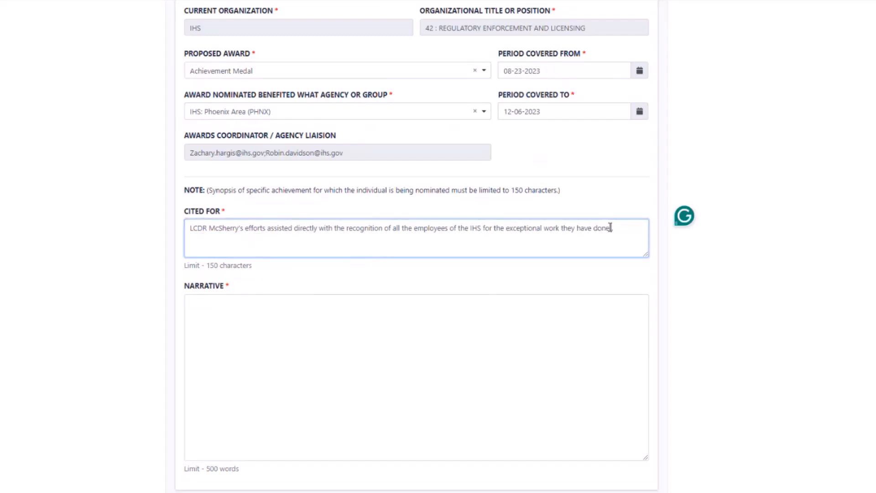
left_click_drag(609, 228, 482, 232)
key("BackSpace")
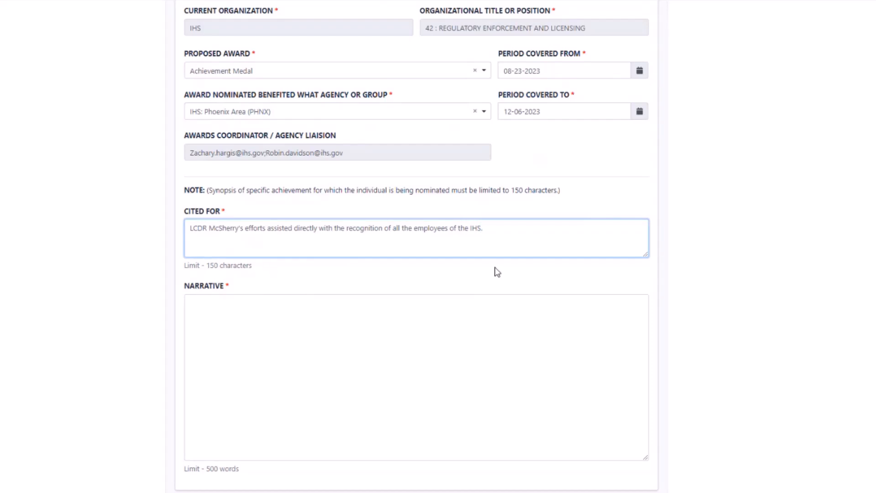
left_click(331, 308)
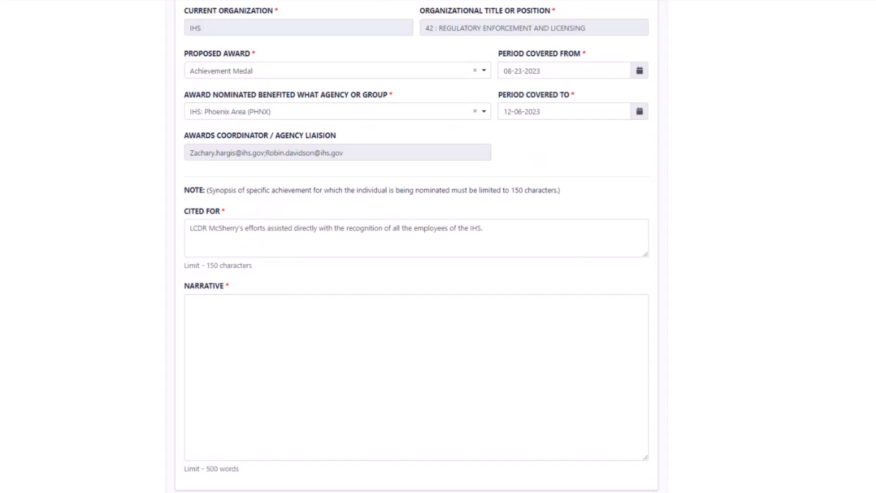
- Paste the prepared Achievement Medal narrative into the Narrative box
left_click(240, 300)
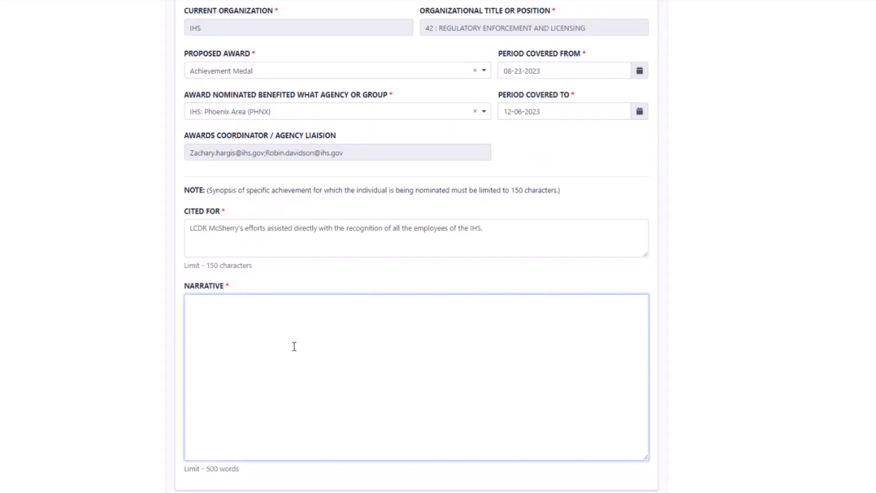
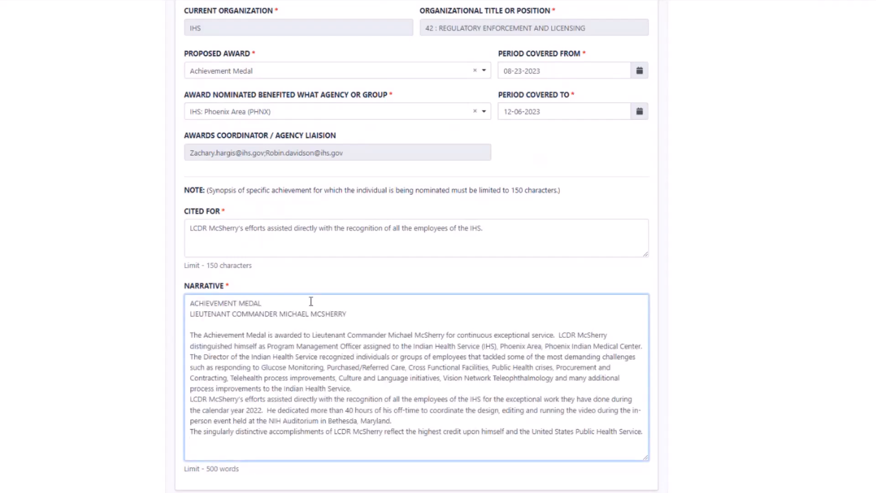
scroll(311, 302, "down", 2)
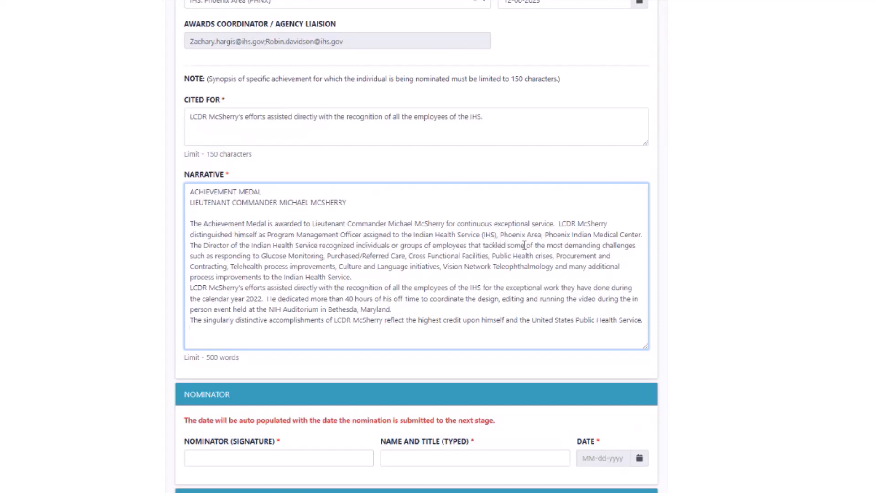
- Insert blank lines between the narrative's four paragraphs, ending before the closing sentence
left_click(645, 234)
key("Return")
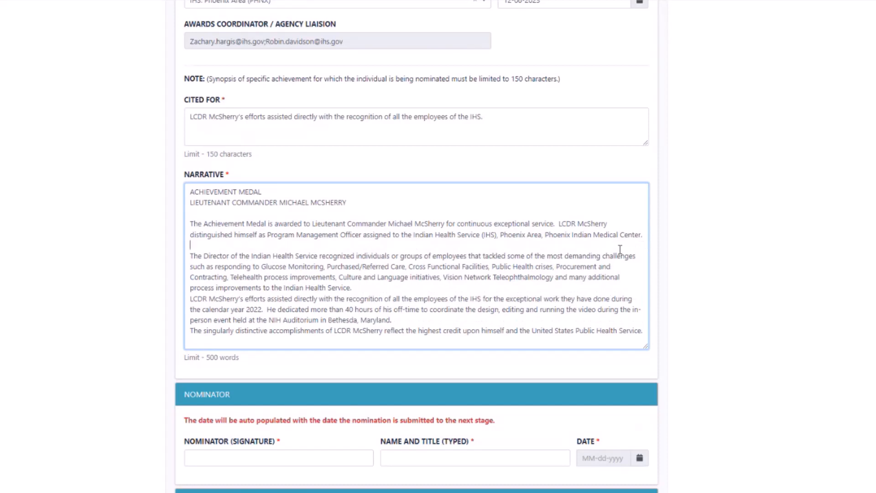
scroll(445, 274, "down", 1)
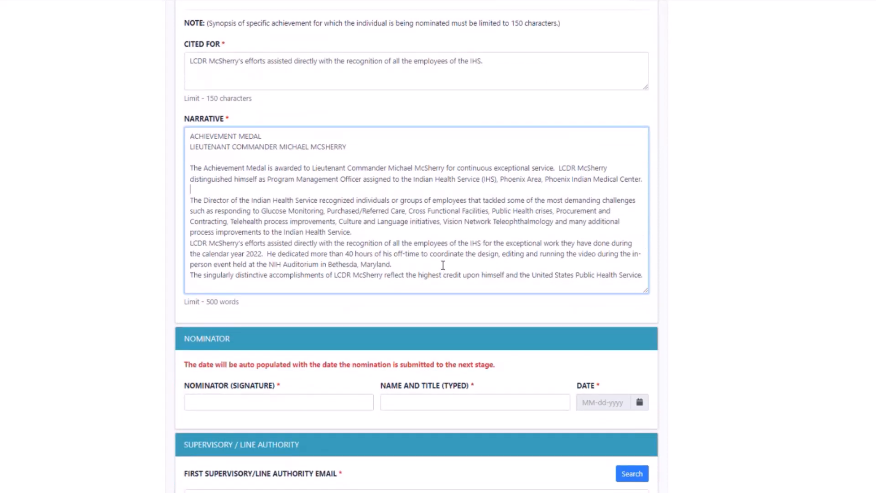
left_click(366, 233)
key("Return")
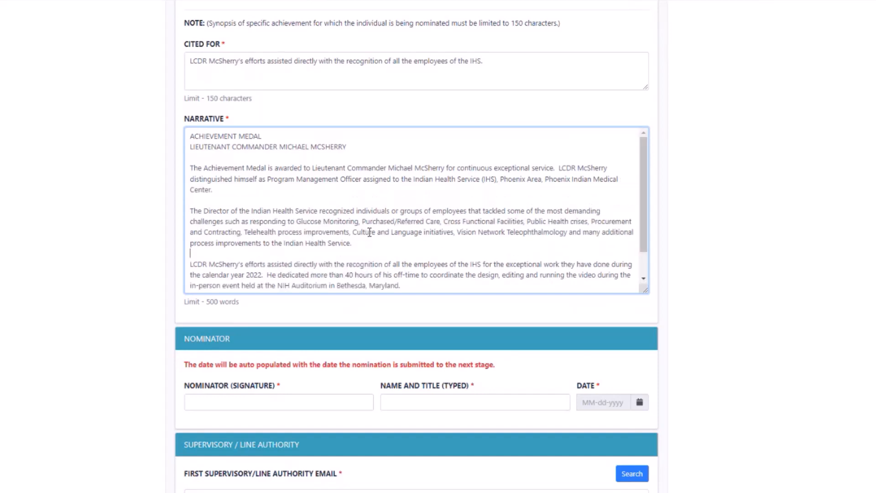
scroll(374, 231, "down", 1)
left_click(414, 254)
key("Return")
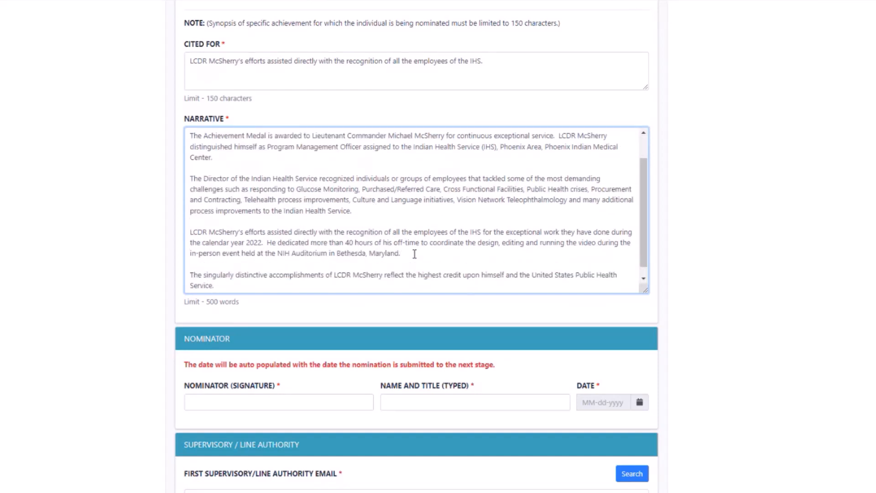
left_click(238, 286)
scroll(280, 278, "down", 1)
- Enter the nominator's name as the signature and 'Deputy Director, DCPS' as the typed title
left_click(694, 301)
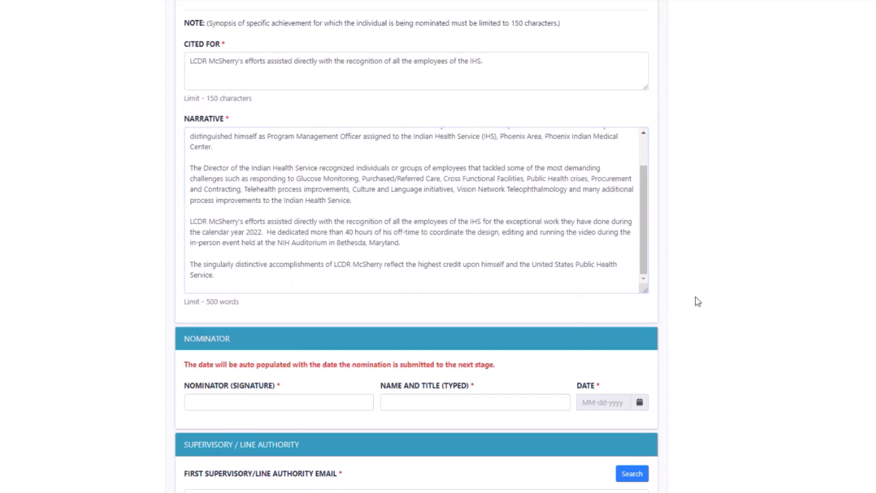
scroll(698, 303, "down", 2)
left_click(210, 321)
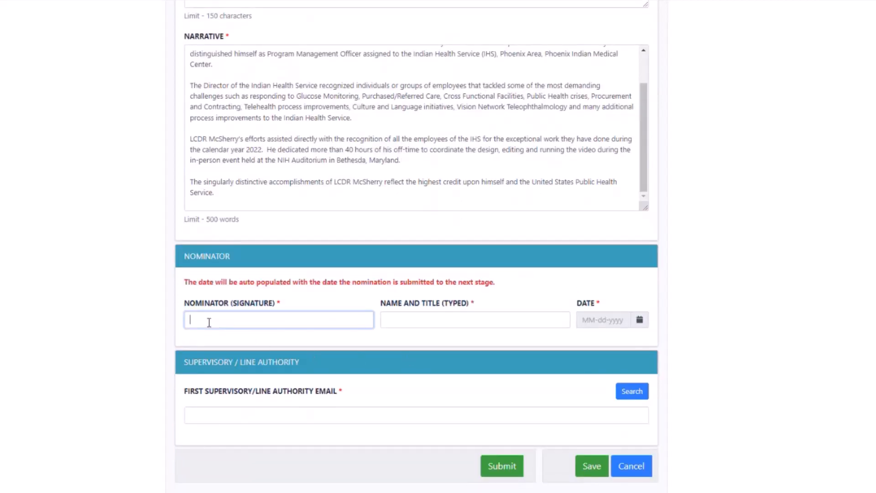
left_click(422, 321)
type("Deputy")
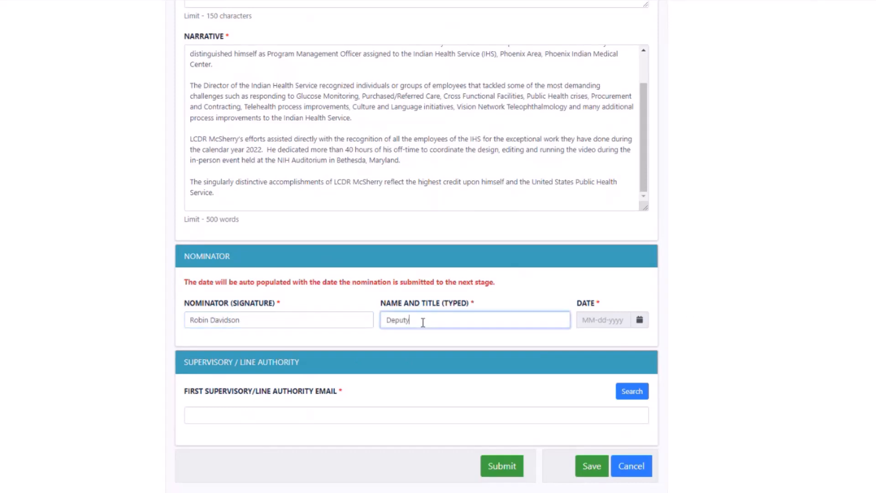
type(" Director, DCPS")
left_click(205, 416)
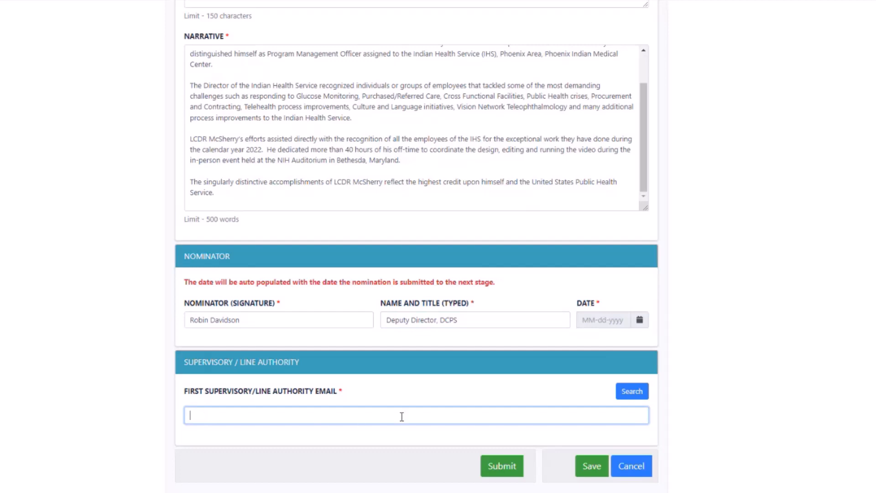
left_click(637, 395)
left_click(271, 64)
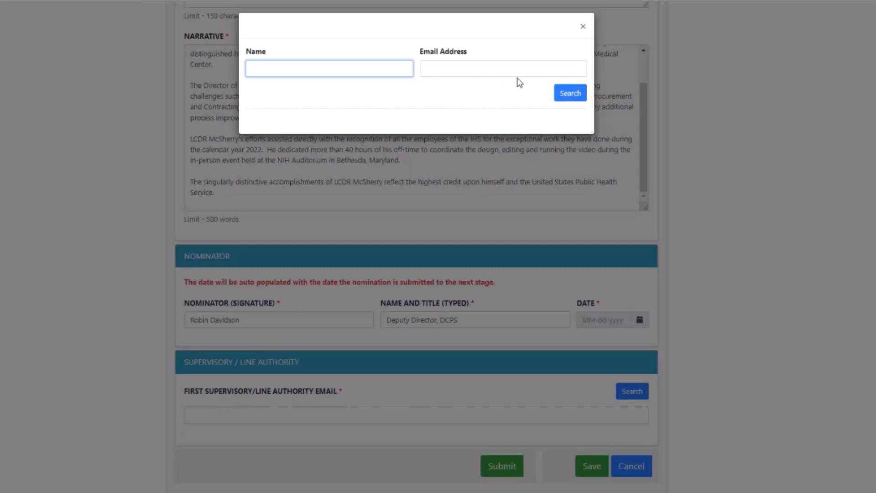
left_click(583, 26)
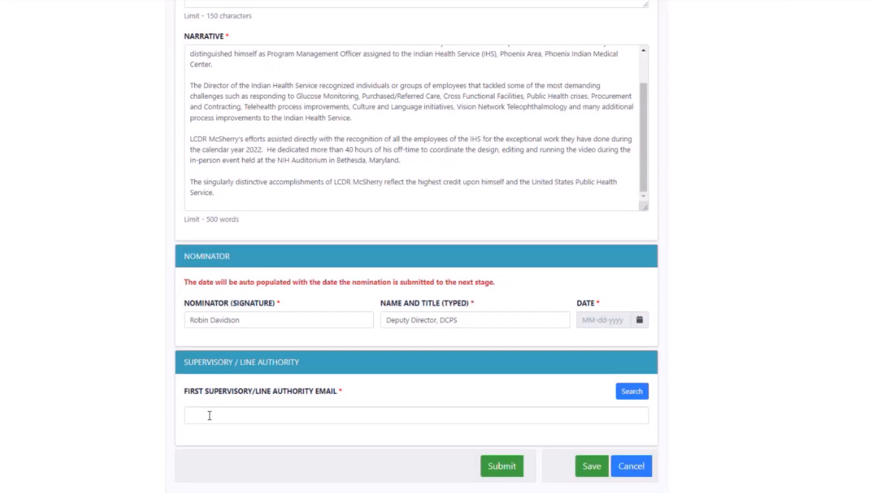
left_click(209, 415)
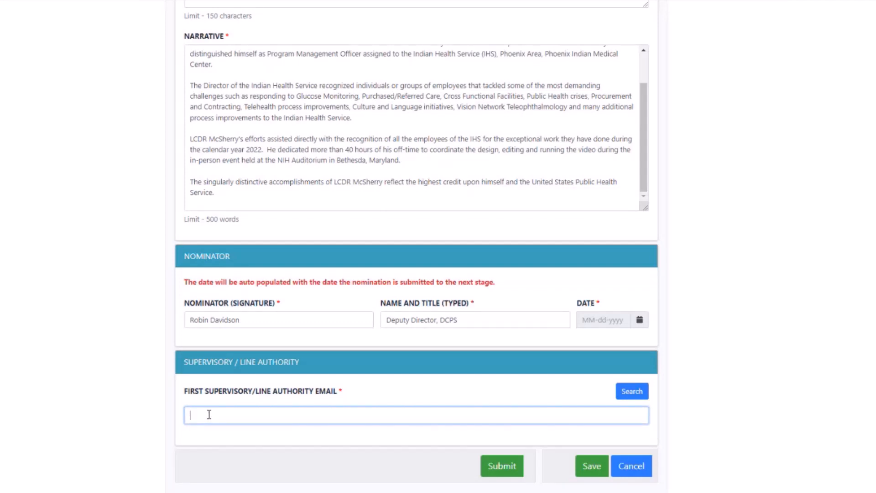
- Paste the supervisor's email into First Supervisory/Line Authority Email and submit the nomination
key("ctrl+v")
left_click(502, 474)
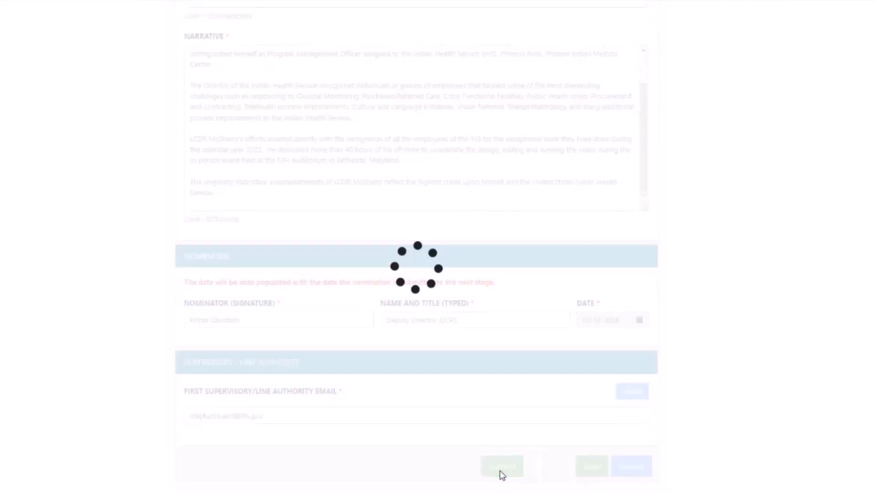